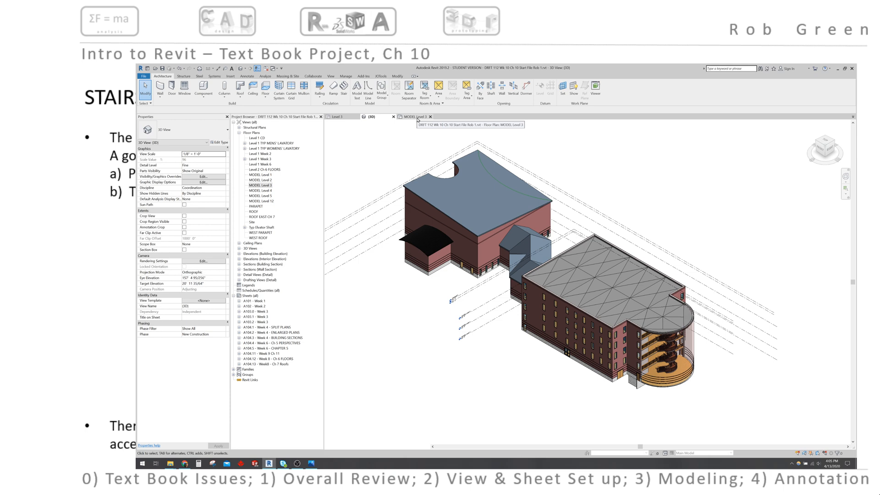
Step: Start a floor in the MODEL Level 3 plan for the building between grids A and B, using the 6" Concrete w 1" Carpet type
{"action": "left_click", "coordinate": [418, 117]}
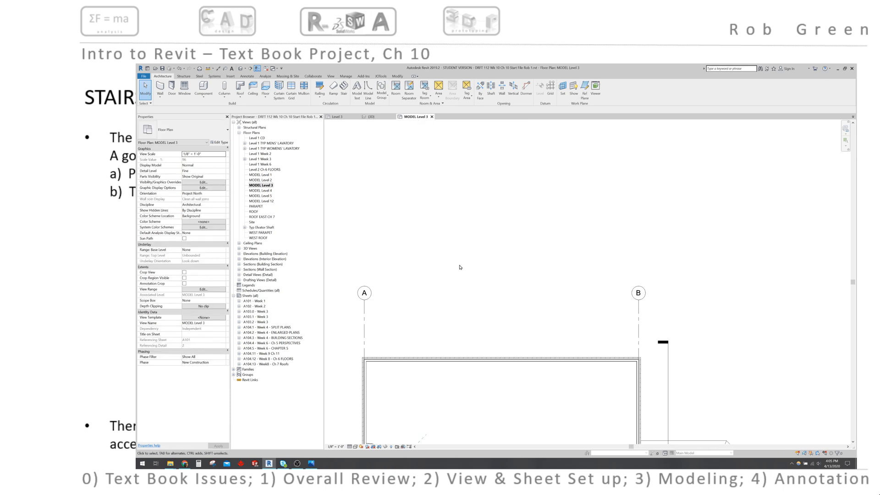
{"action": "scroll", "coordinate": [460, 265], "scroll_direction": "down", "scroll_amount": 3}
{"action": "scroll", "coordinate": [471, 272], "scroll_direction": "down", "scroll_amount": 2}
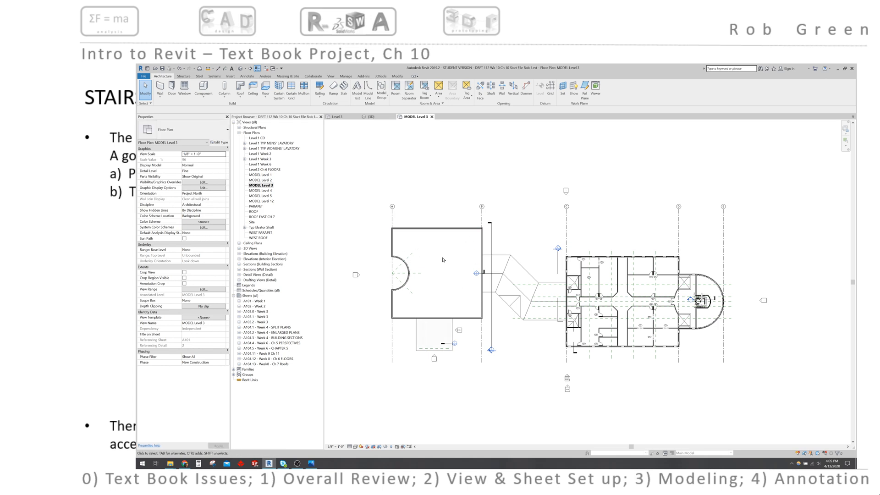
{"action": "scroll", "coordinate": [442, 260], "scroll_direction": "up", "scroll_amount": 3}
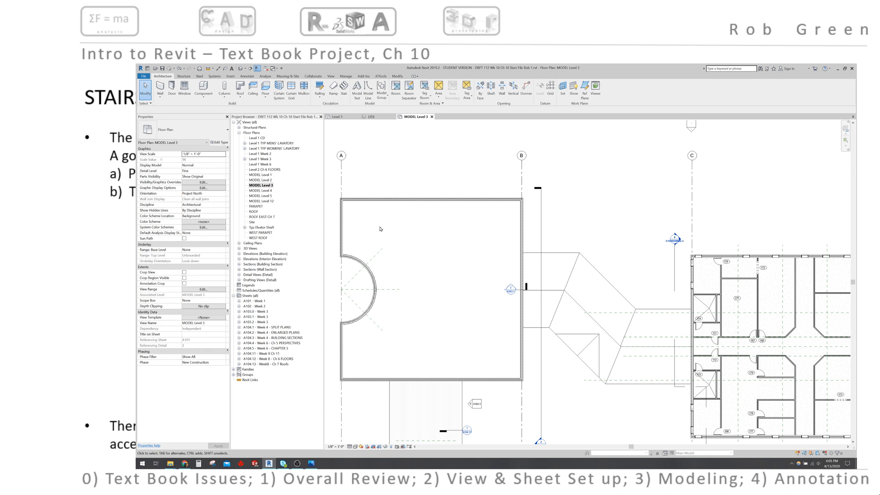
{"action": "scroll", "coordinate": [380, 229], "scroll_direction": "up", "scroll_amount": 2}
{"action": "middle_click_drag", "start_coordinate": [379, 228], "coordinate": [419, 241]}
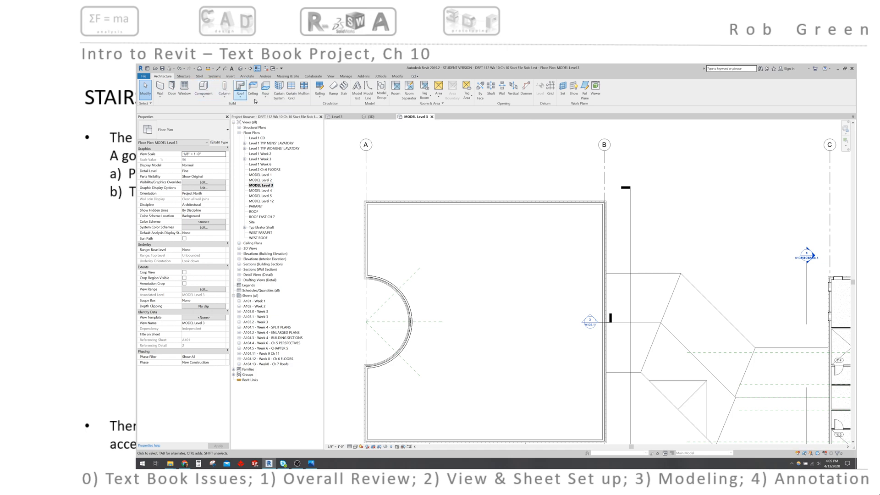
{"action": "left_click", "coordinate": [219, 132]}
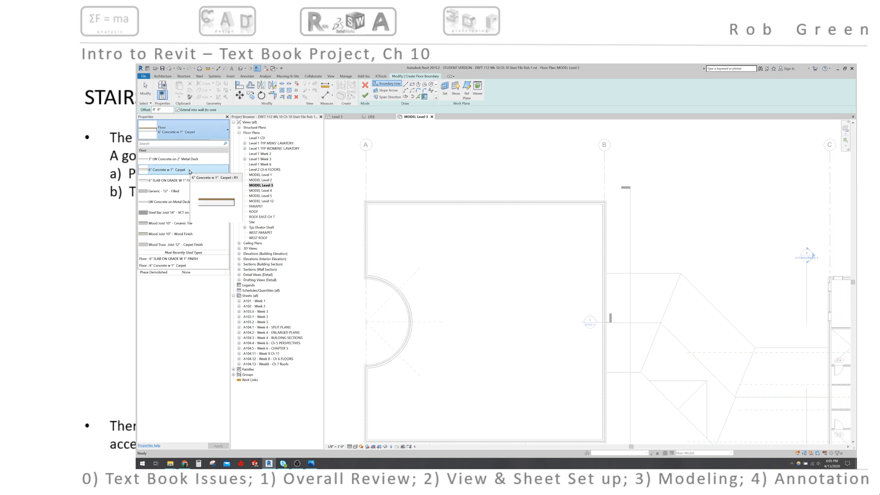
{"action": "left_click", "coordinate": [189, 171]}
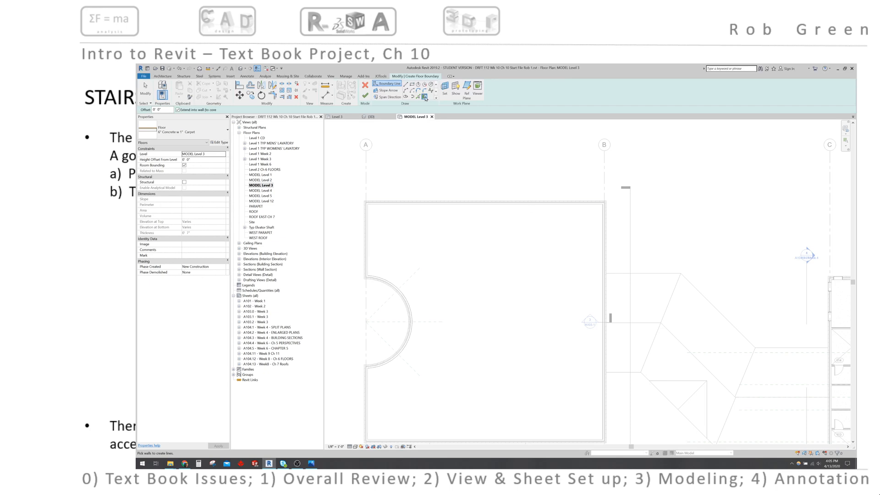
Step: Pick the upper west wall, the north wall and the east wall as floor boundary lines
{"action": "left_click", "coordinate": [368, 246]}
{"action": "left_click", "coordinate": [422, 202]}
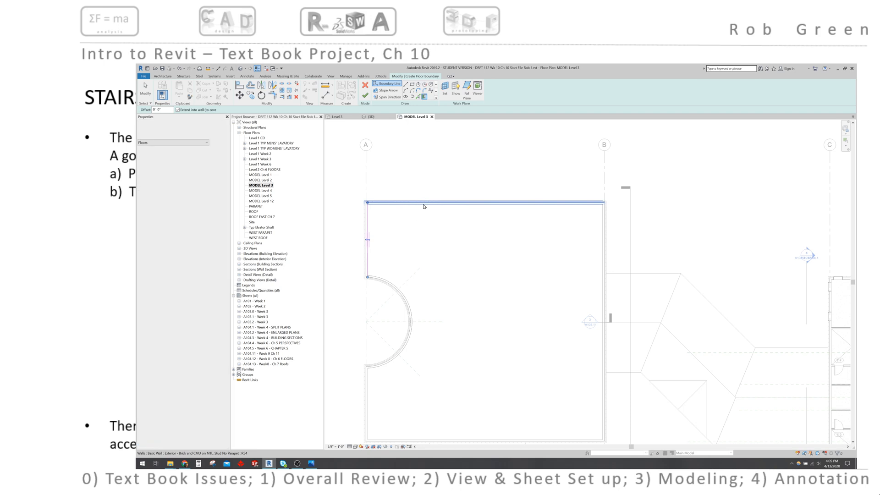
{"action": "left_click", "coordinate": [603, 245]}
Step: Draw a horizontal floor boundary line from the lower end of the east boundary line westward to above the curved wall
{"action": "left_click", "coordinate": [406, 84]}
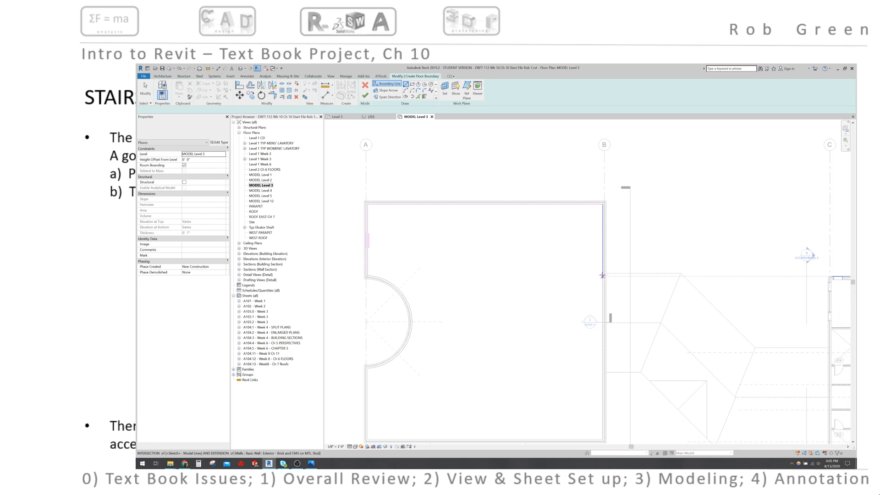
{"action": "left_click", "coordinate": [601, 277]}
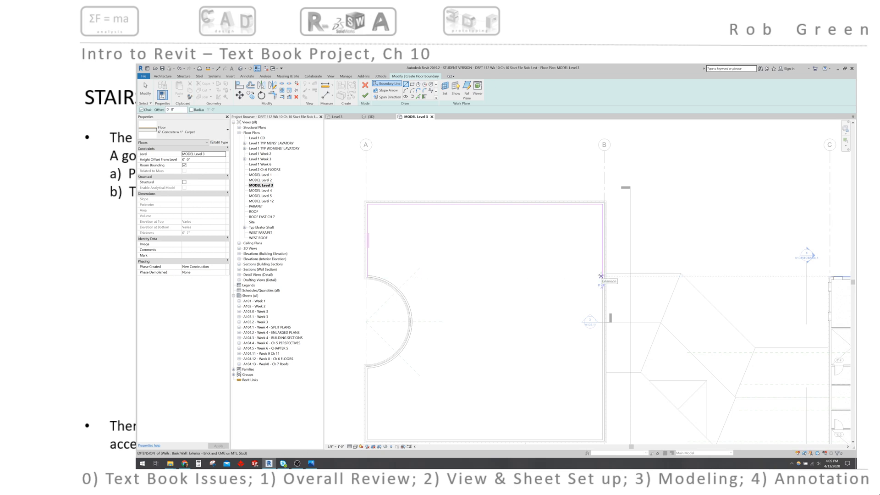
{"action": "scroll", "coordinate": [601, 274], "scroll_direction": "up", "scroll_amount": 2}
{"action": "scroll", "coordinate": [601, 273], "scroll_direction": "up", "scroll_amount": 1}
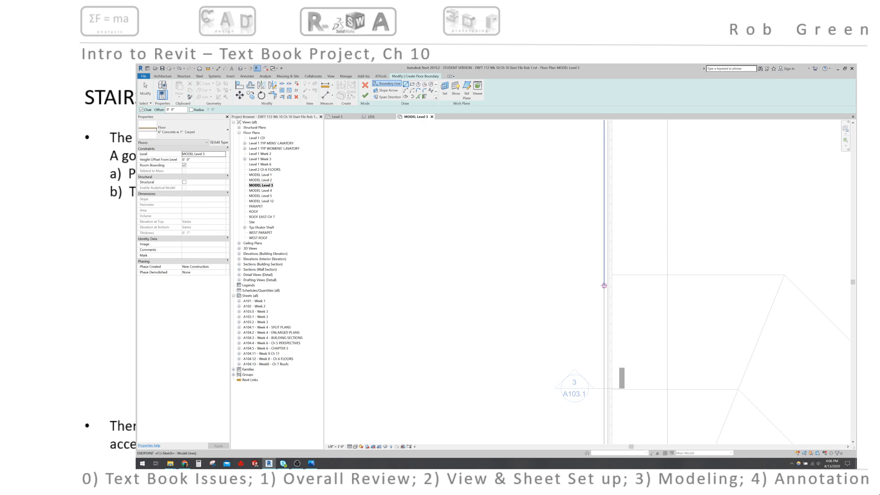
{"action": "left_click", "coordinate": [604, 286]}
{"action": "scroll", "coordinate": [521, 293], "scroll_direction": "down", "scroll_amount": 2}
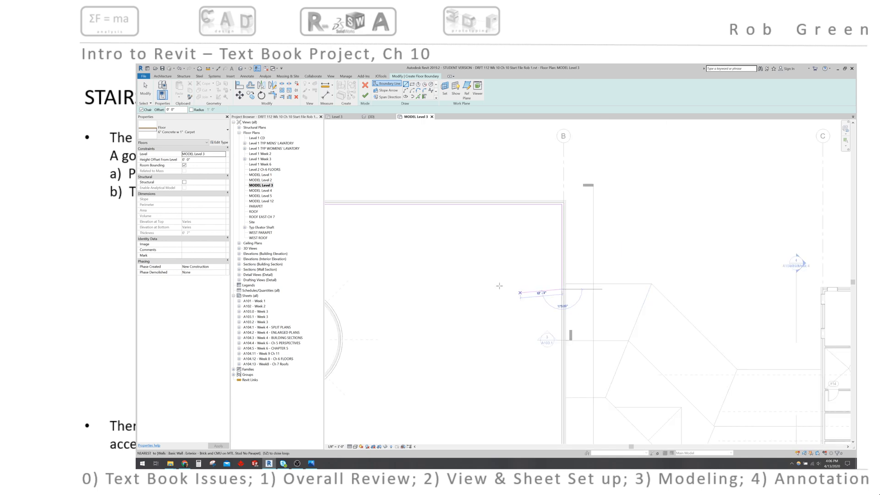
{"action": "scroll", "coordinate": [518, 290], "scroll_direction": "down", "scroll_amount": 1}
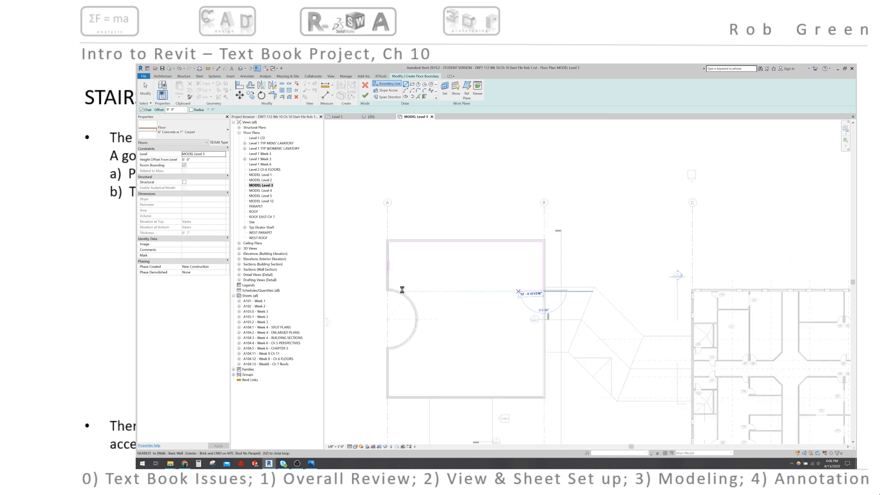
{"action": "scroll", "coordinate": [402, 289], "scroll_direction": "up", "scroll_amount": 1}
{"action": "scroll", "coordinate": [457, 282], "scroll_direction": "up", "scroll_amount": 1}
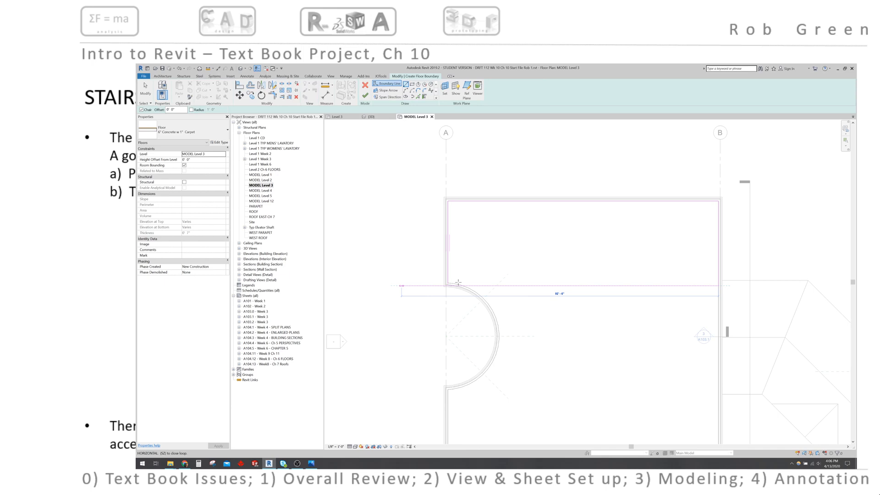
{"action": "scroll", "coordinate": [404, 285], "scroll_direction": "up", "scroll_amount": 1}
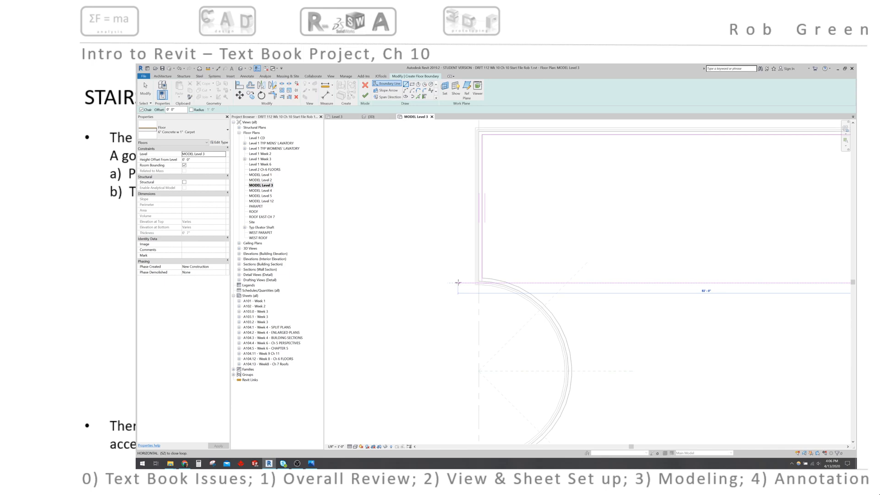
{"action": "left_click", "coordinate": [535, 284]}
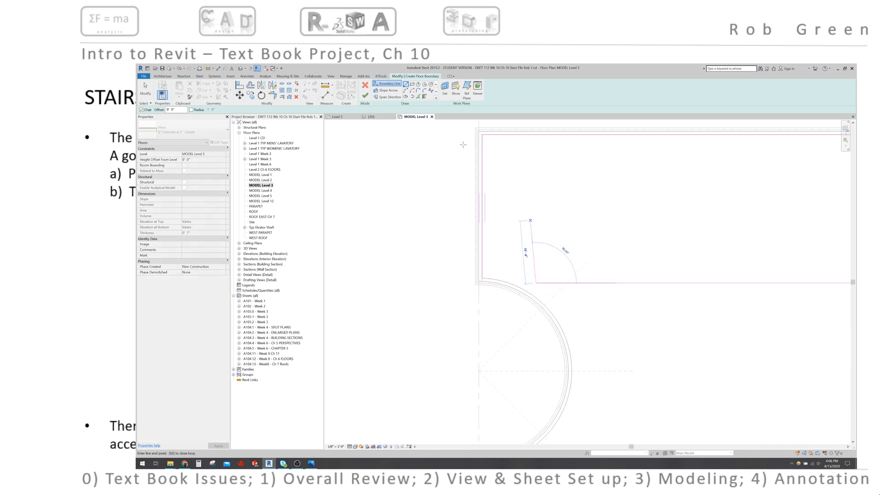
Step: Add the curved wall to the floor boundary and trim its arc to a corner with the horizontal line
{"action": "left_click", "coordinate": [424, 97]}
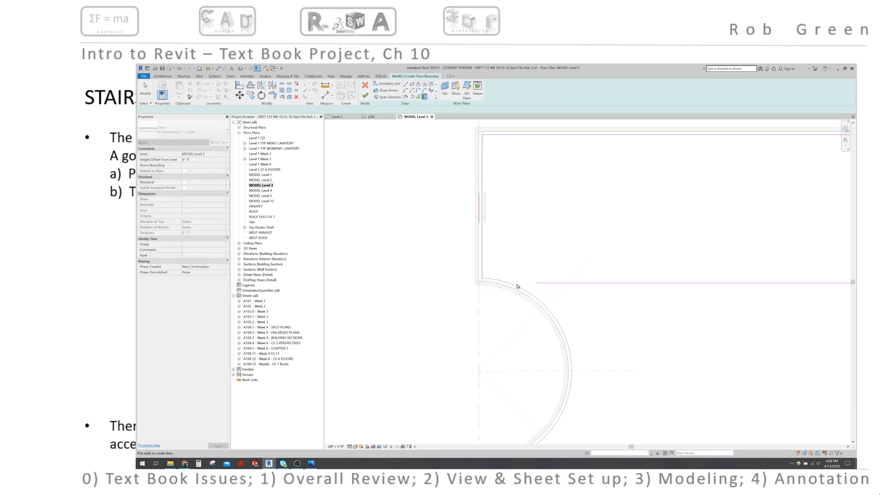
{"action": "left_click", "coordinate": [516, 286]}
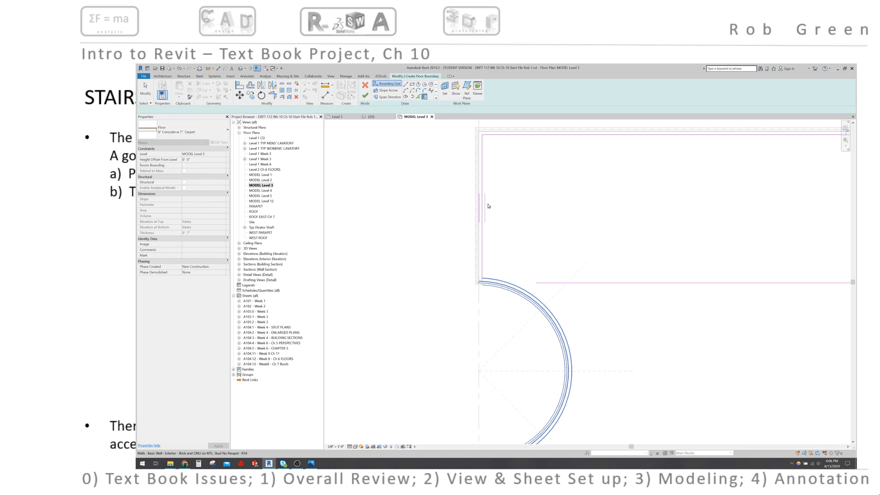
{"action": "left_click", "coordinate": [473, 217]}
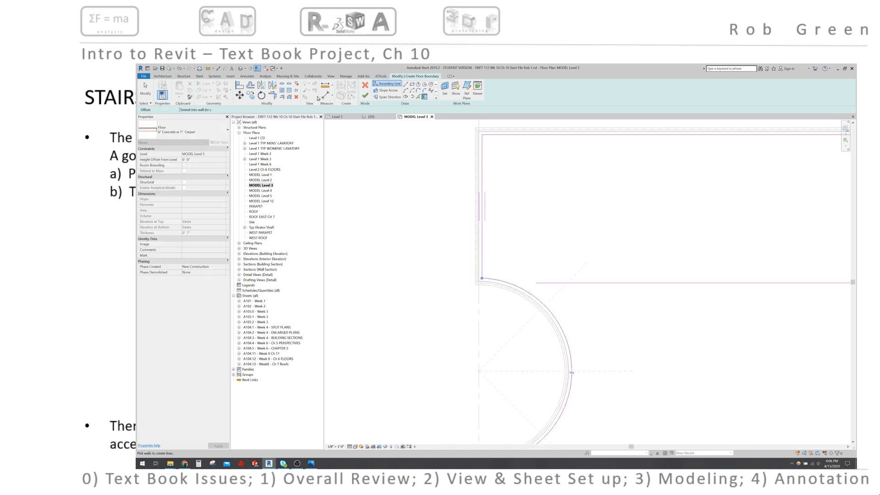
{"action": "left_click", "coordinate": [273, 96]}
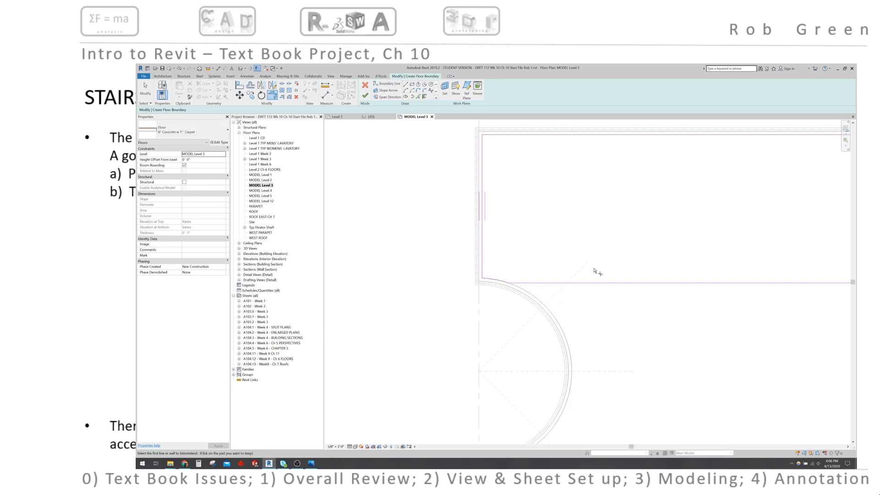
{"action": "scroll", "coordinate": [596, 270], "scroll_direction": "down", "scroll_amount": 5}
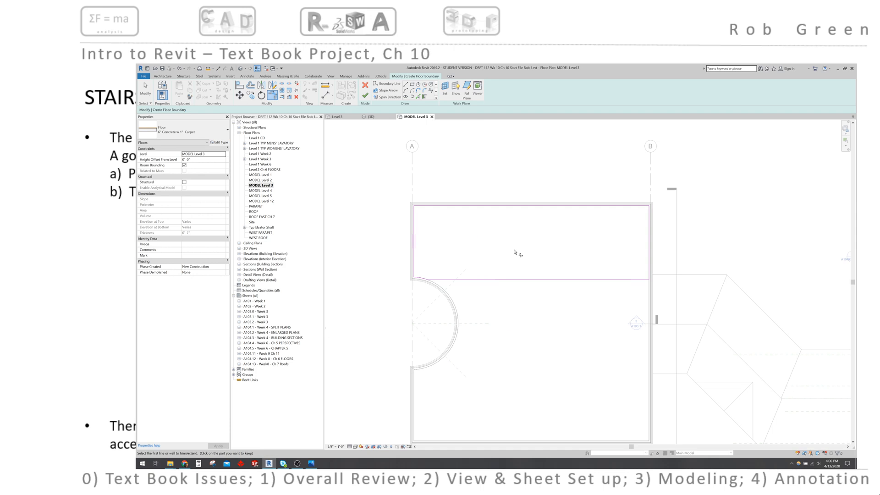
{"action": "scroll", "coordinate": [515, 253], "scroll_direction": "up", "scroll_amount": 3}
{"action": "key", "text": "Escape"}
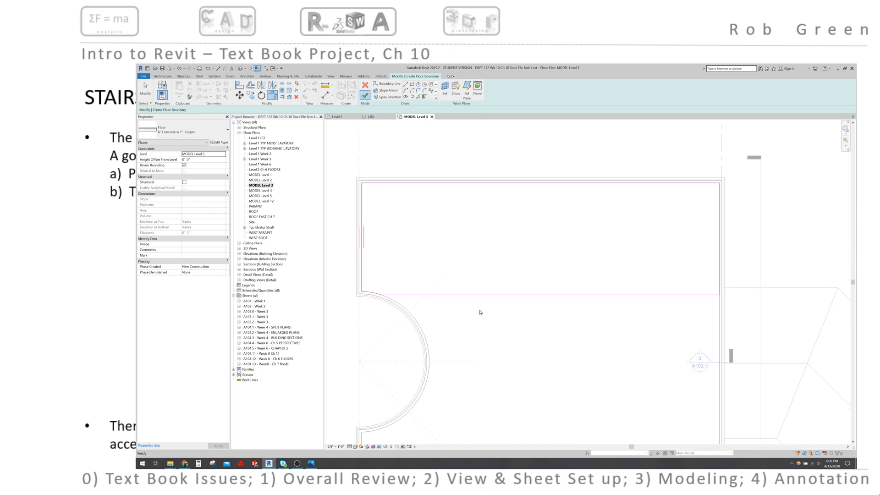
Step: Finish the floor, decline attaching walls to its bottom, and accept joining geometry to cut the overlap out of the walls
{"action": "scroll", "coordinate": [495, 321], "scroll_direction": "up", "scroll_amount": 1}
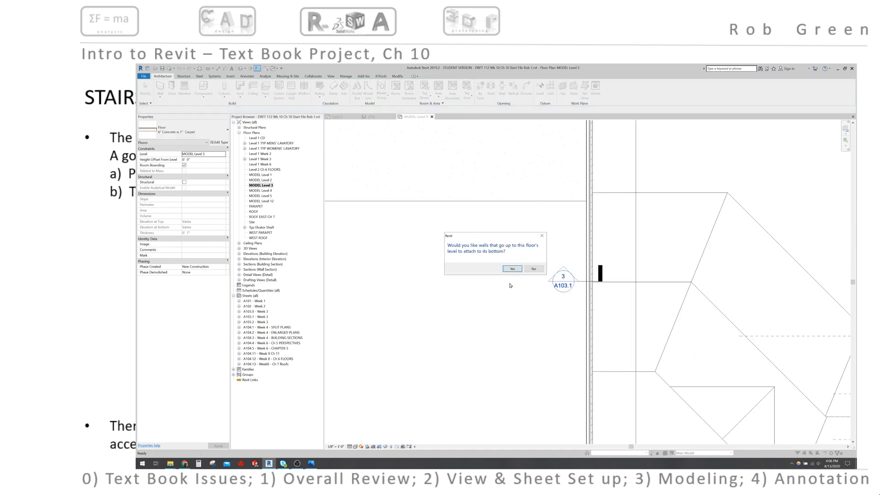
{"action": "left_click", "coordinate": [534, 269]}
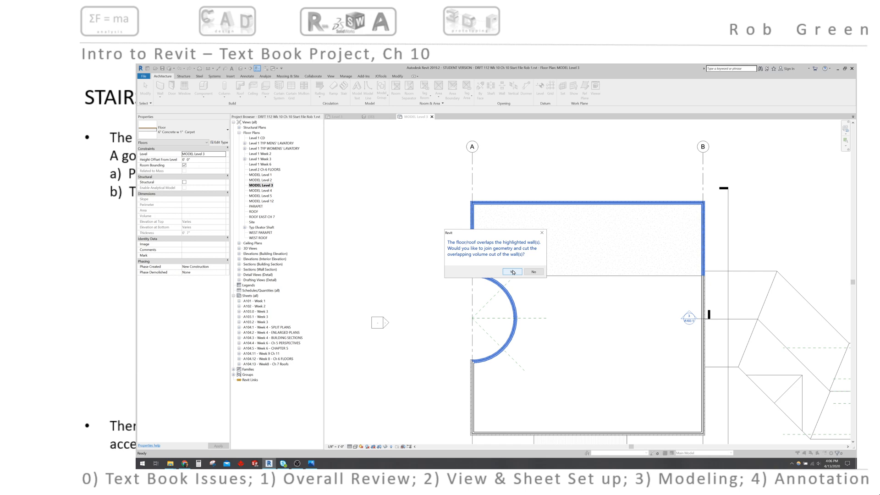
{"action": "left_click", "coordinate": [512, 272]}
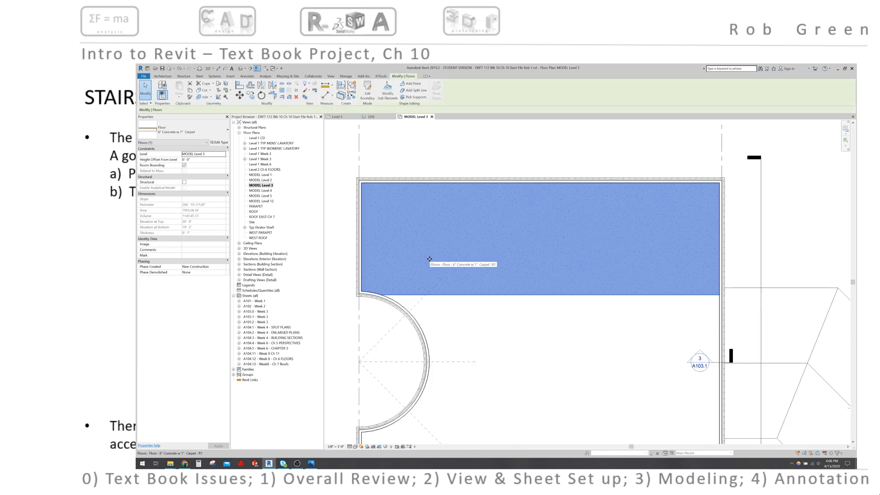
{"action": "left_click", "coordinate": [549, 161]}
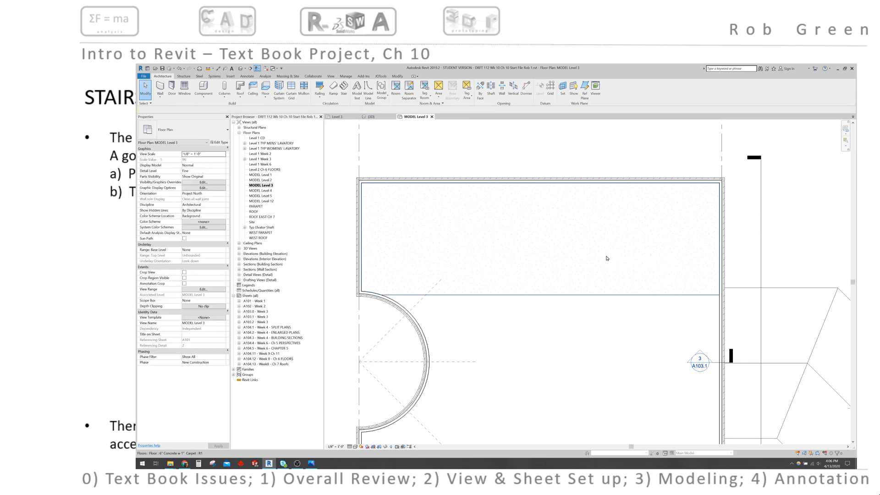
Step: Draw a short horizontal detail line in the empty area north of the building, between grids A and B
{"action": "scroll", "coordinate": [607, 258], "scroll_direction": "down", "scroll_amount": 2}
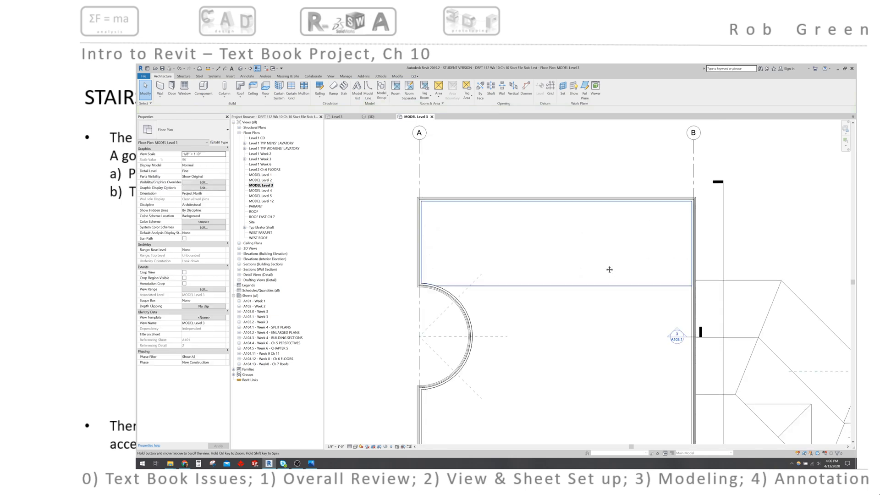
{"action": "middle_click_drag", "start_coordinate": [609, 269], "coordinate": [586, 343]}
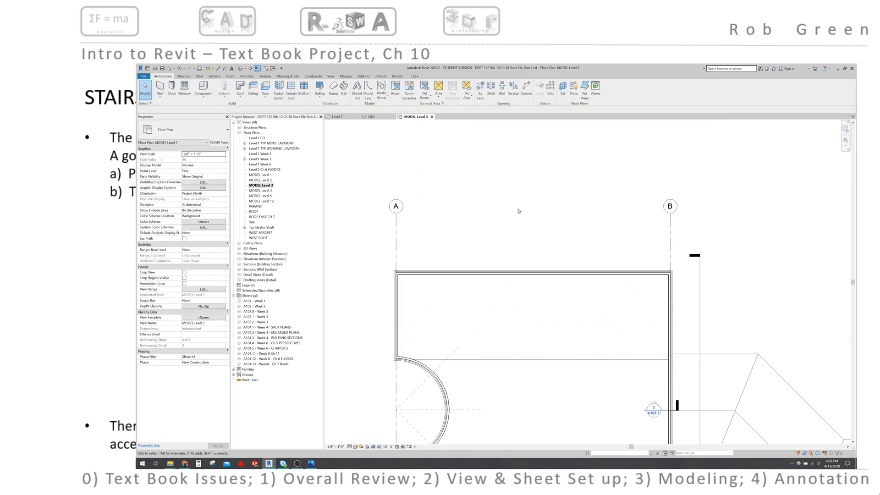
{"action": "middle_click_drag", "start_coordinate": [518, 210], "coordinate": [517, 223]}
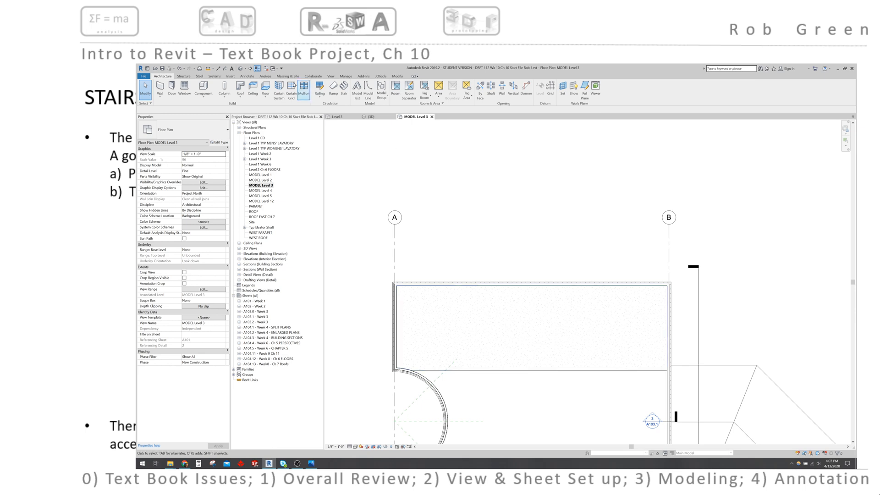
{"action": "left_click", "coordinate": [247, 76]}
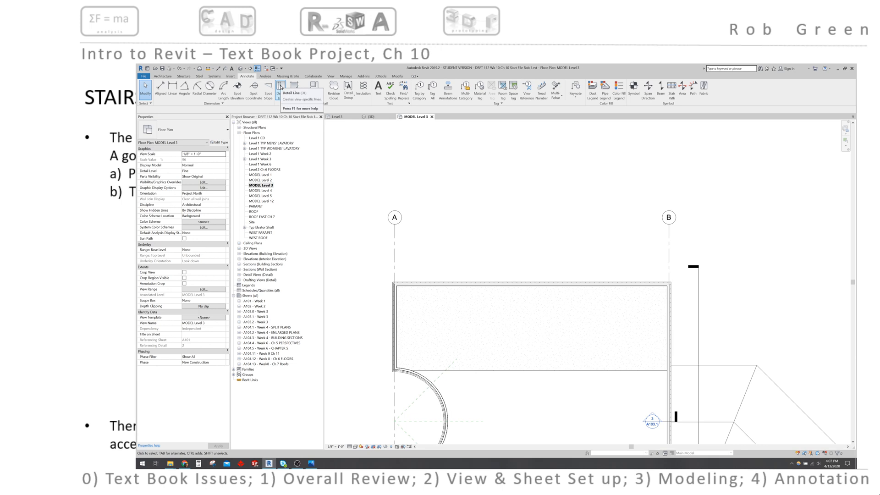
{"action": "left_click", "coordinate": [281, 87]}
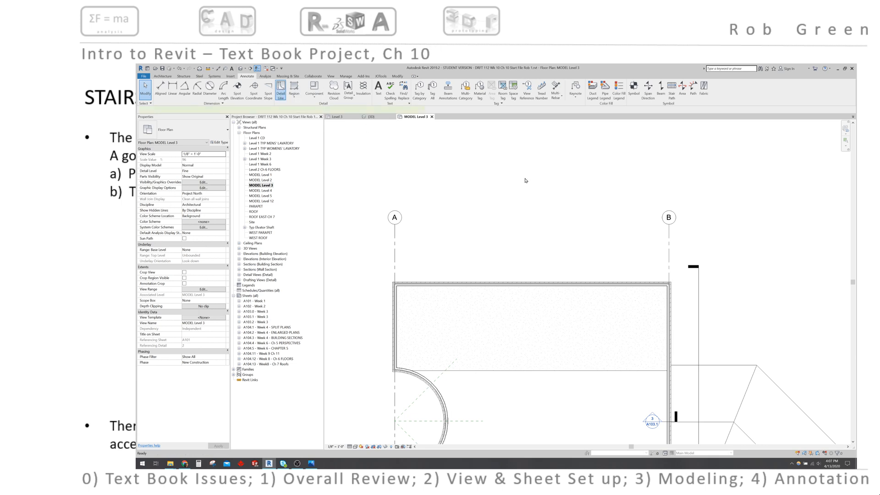
{"action": "left_click", "coordinate": [500, 222]}
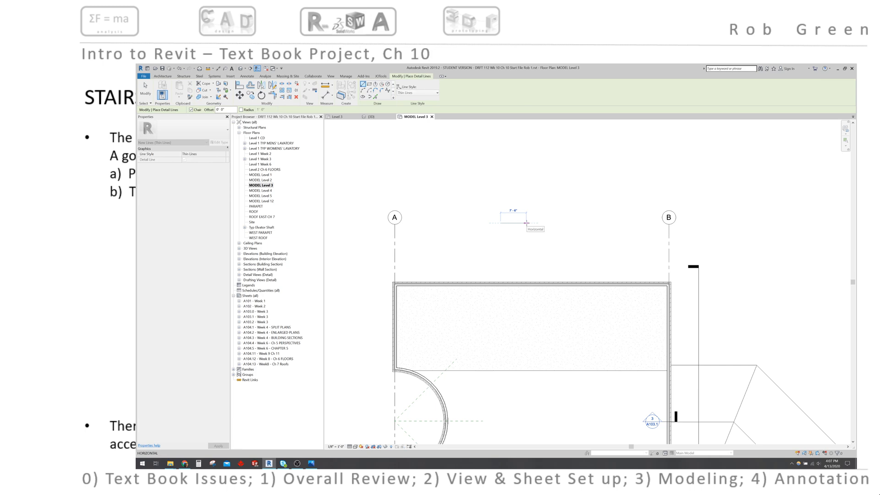
{"action": "type", "text": "1"}
{"action": "key", "text": "Return"}
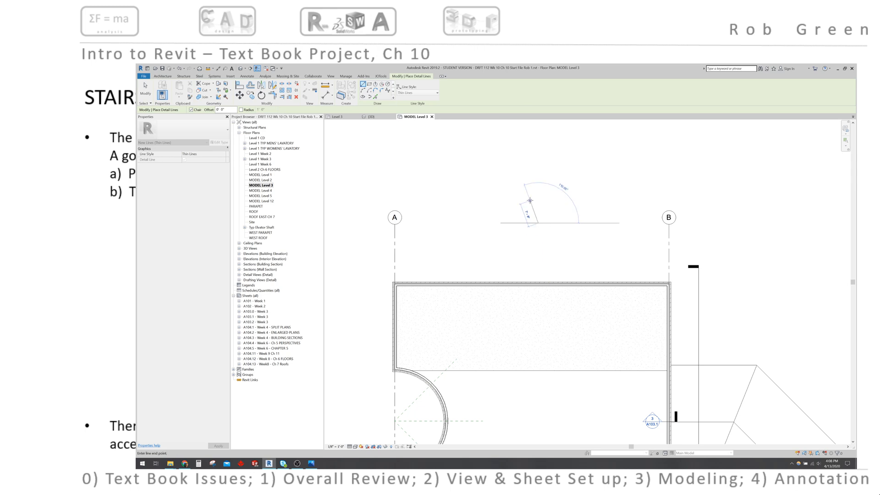
{"action": "key", "text": "Escape"}
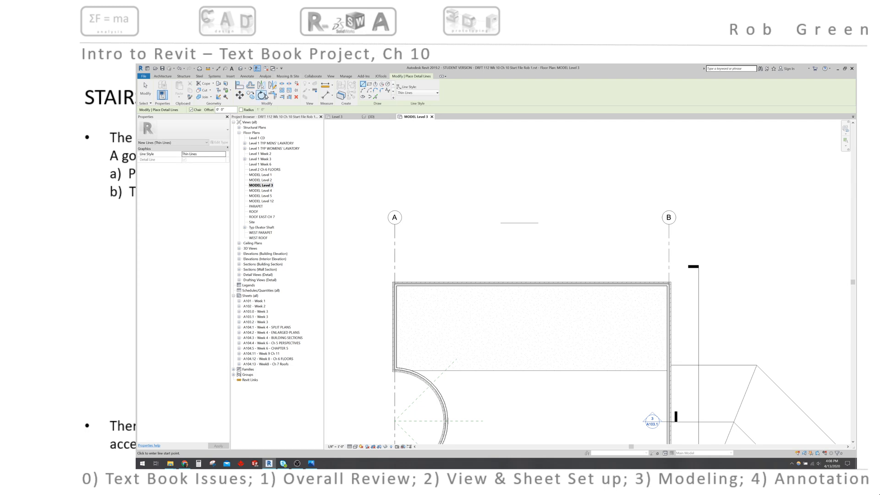
Step: Offset a copy of the short horizontal detail line 8' 0" to the north
{"action": "left_click", "coordinate": [250, 86]}
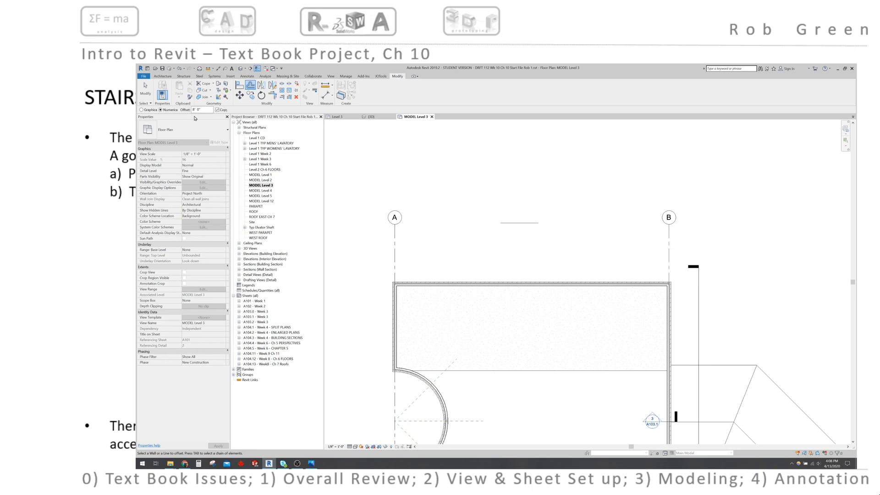
{"action": "left_click", "coordinate": [510, 224]}
Step: Draw chained detail lines from the upper line's west end: a short segment north, 3' 0" west, and a long segment north
{"action": "left_click", "coordinate": [247, 76]}
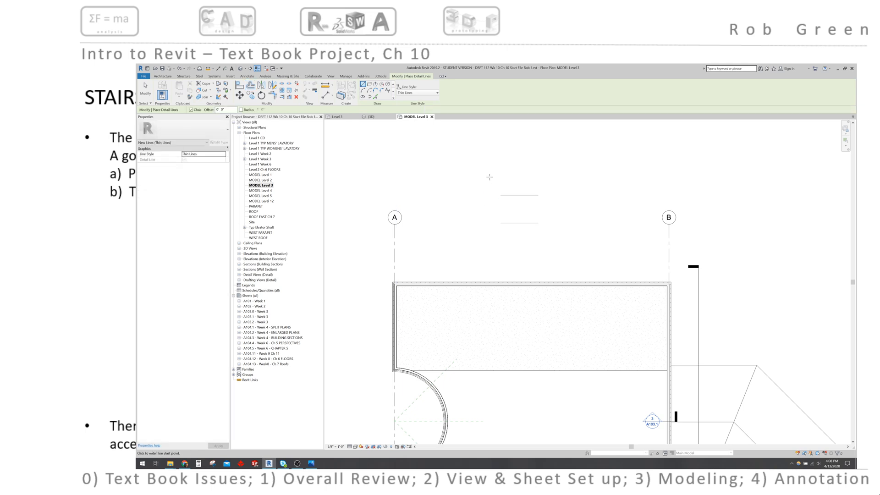
{"action": "scroll", "coordinate": [500, 191], "scroll_direction": "up", "scroll_amount": 4}
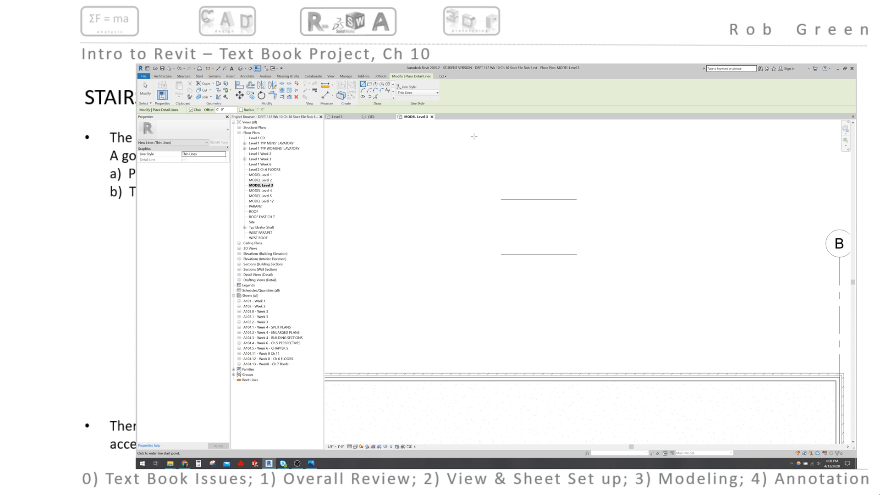
{"action": "left_click", "coordinate": [501, 199]}
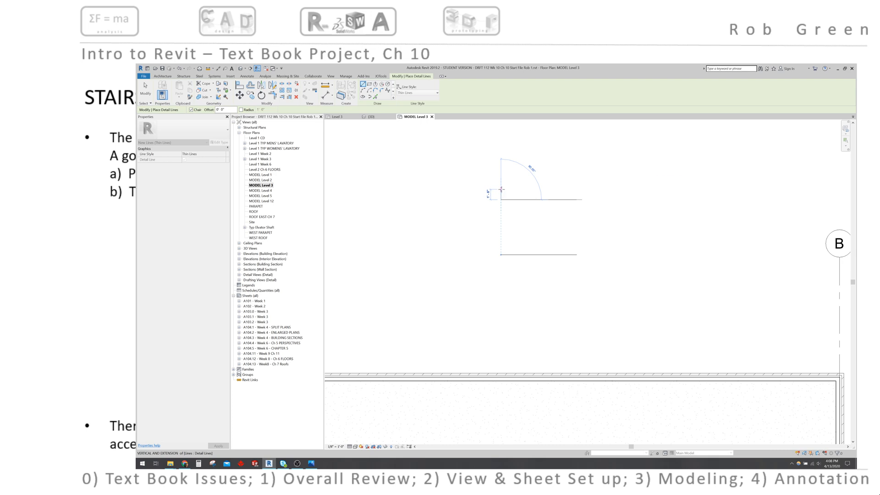
{"action": "left_click", "coordinate": [502, 189]}
{"action": "left_click", "coordinate": [480, 189]}
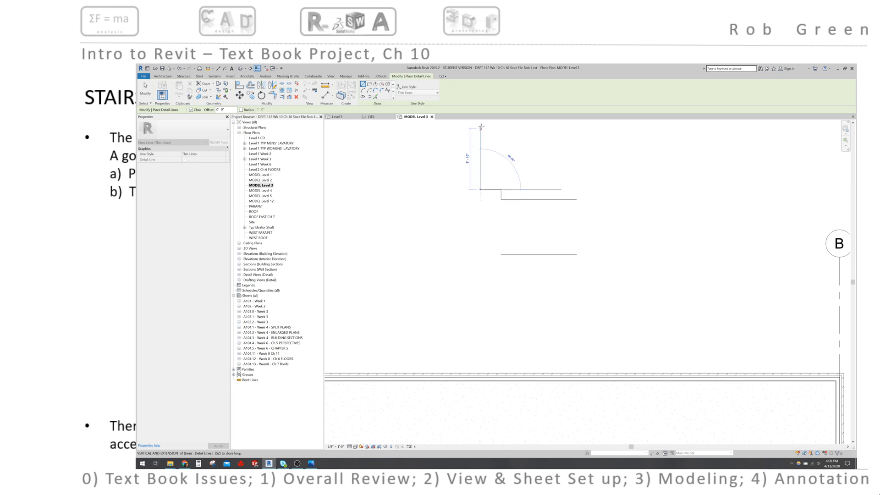
{"action": "middle_click_drag", "start_coordinate": [481, 126], "coordinate": [483, 184]}
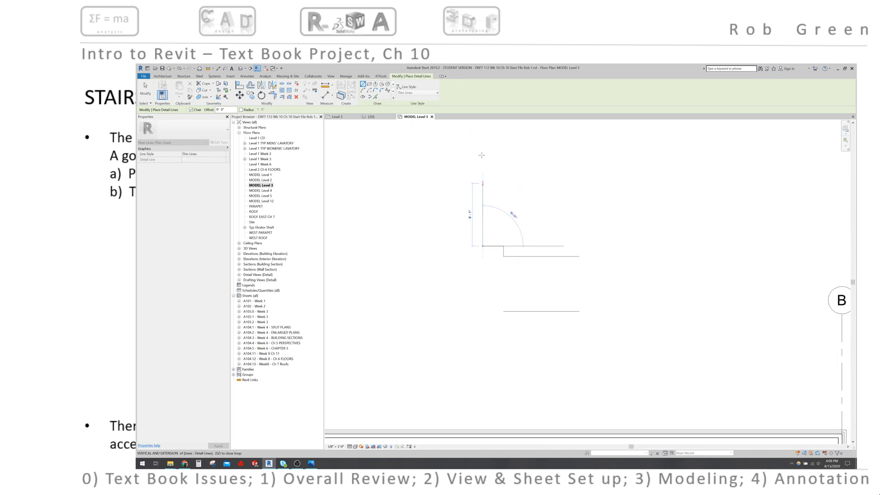
{"action": "left_click", "coordinate": [482, 154]}
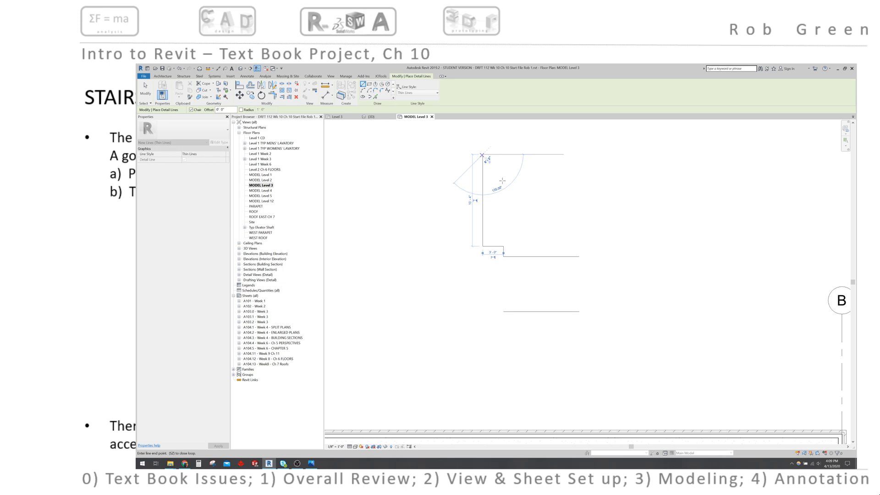
{"action": "key", "text": "Escape"}
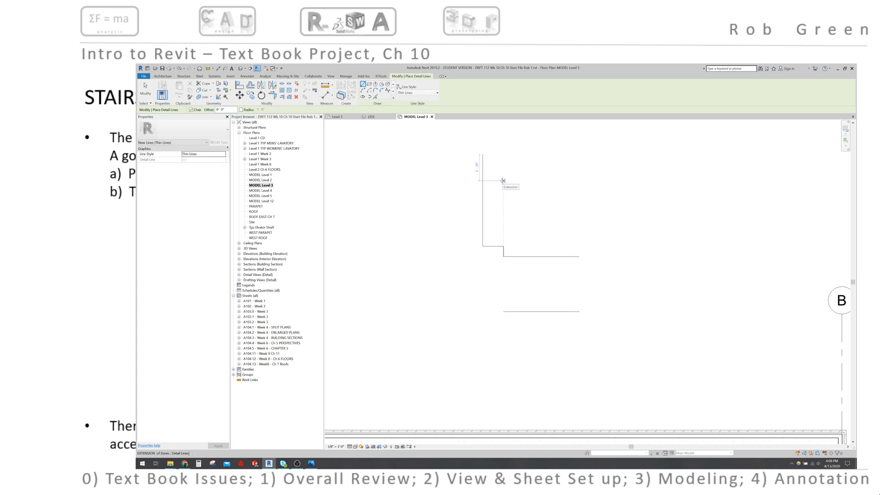
{"action": "key", "text": "Escape"}
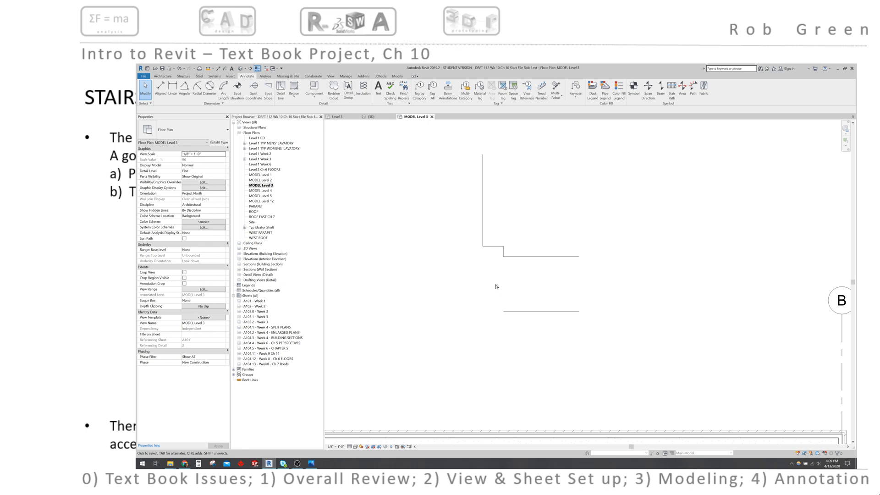
Step: Start a new stair using the Cast-In-Place Monolithic Stair type
{"action": "left_click", "coordinate": [157, 77]}
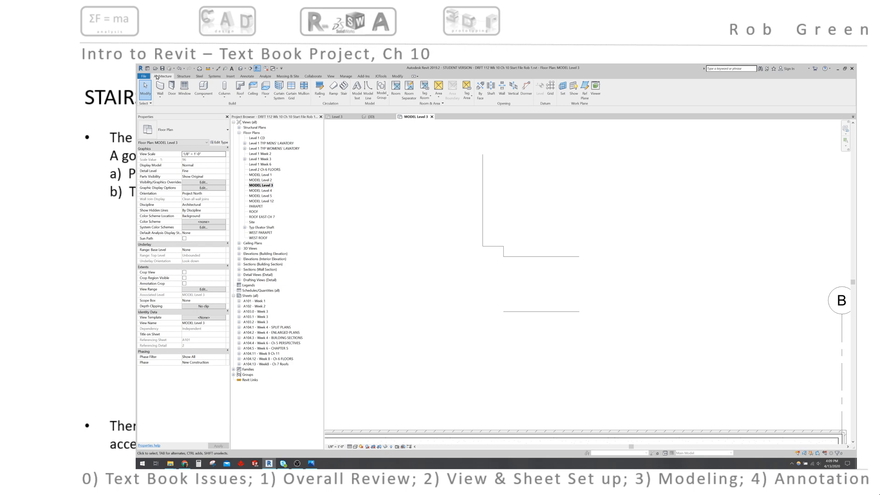
{"action": "left_click", "coordinate": [344, 90]}
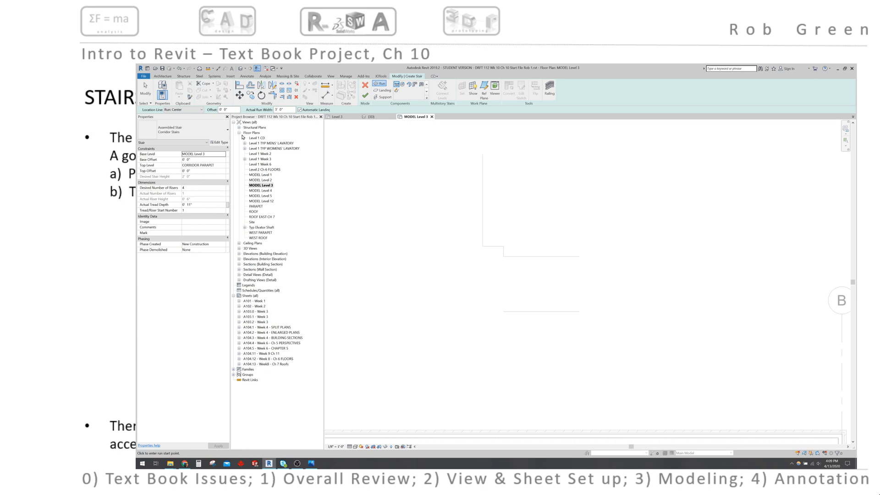
{"action": "left_click", "coordinate": [208, 133]}
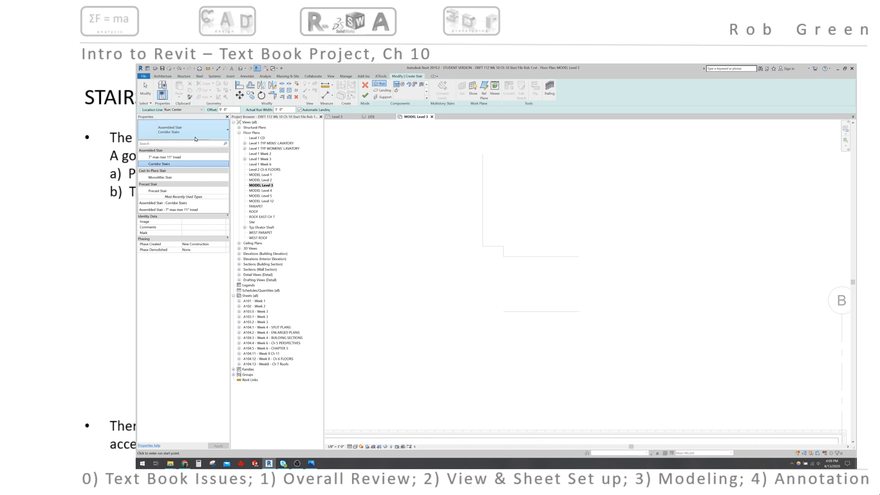
{"action": "left_click", "coordinate": [163, 178]}
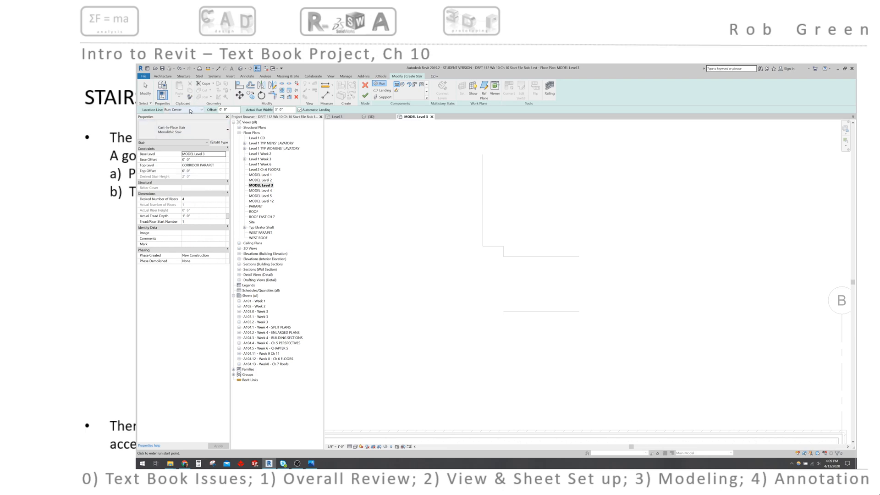
Step: Set the stair's base level to Level 1 CD, top level to MODEL Level 3, and base offset to 6 5/8"
{"action": "left_click", "coordinate": [223, 155]}
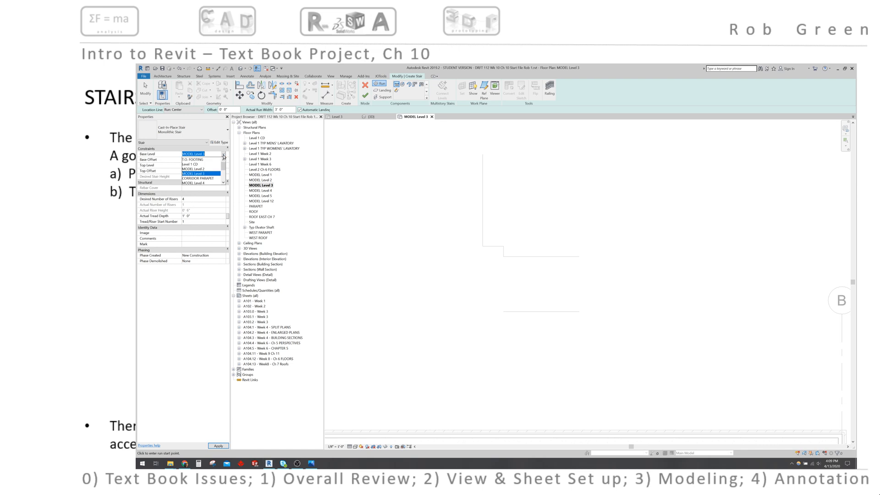
{"action": "left_click", "coordinate": [194, 165]}
{"action": "left_click", "coordinate": [202, 164]}
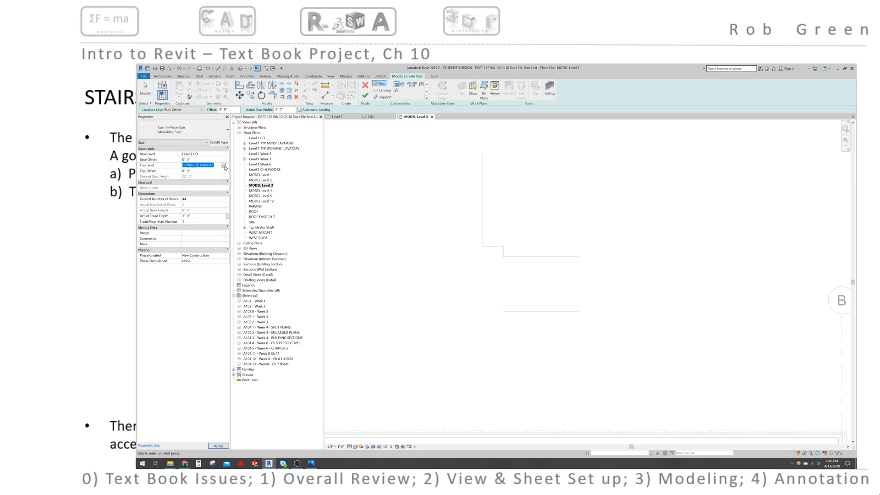
{"action": "left_click", "coordinate": [222, 165]}
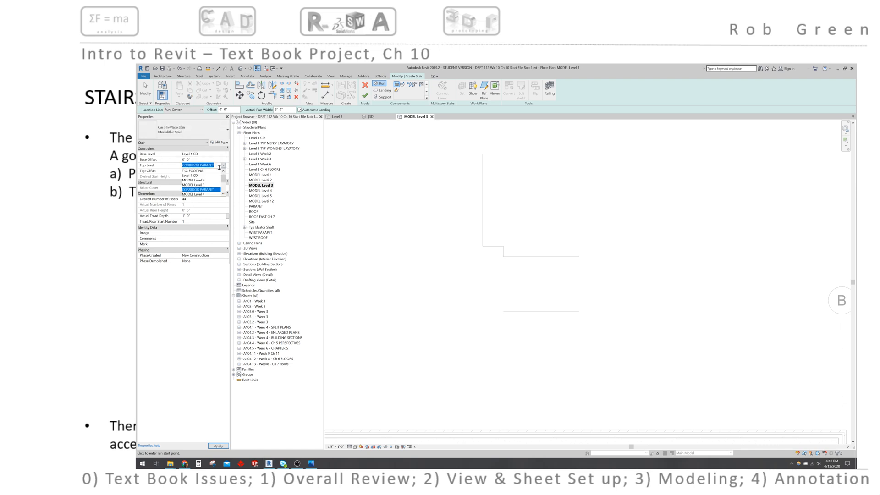
{"action": "left_click", "coordinate": [200, 185]}
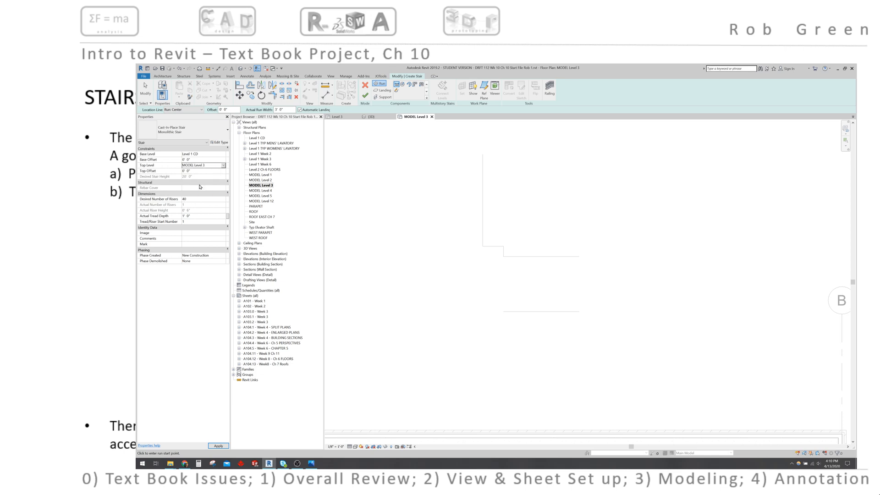
{"action": "left_click", "coordinate": [203, 160]}
{"action": "type", "text": "6 5/8"}
{"action": "key", "text": "Return"}
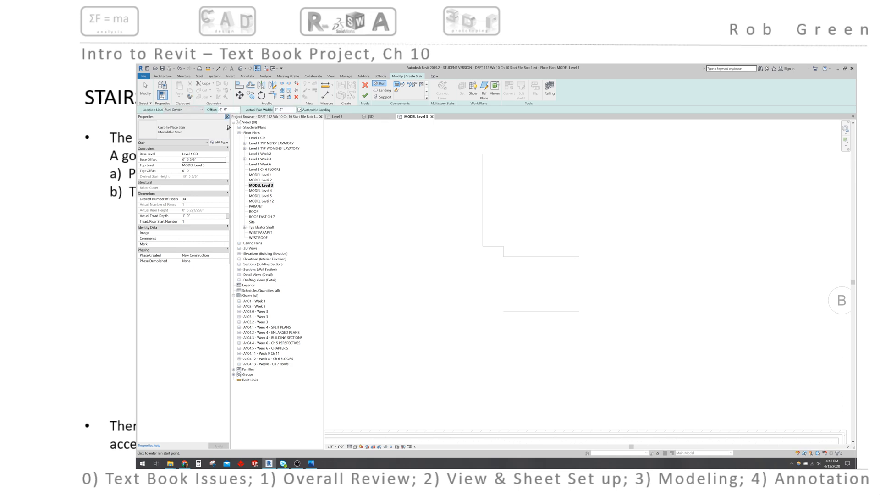
Step: Draw two 11' 0" stair runs, eastward along the lower detail line and back westward along the upper one
{"action": "left_click", "coordinate": [504, 312]}
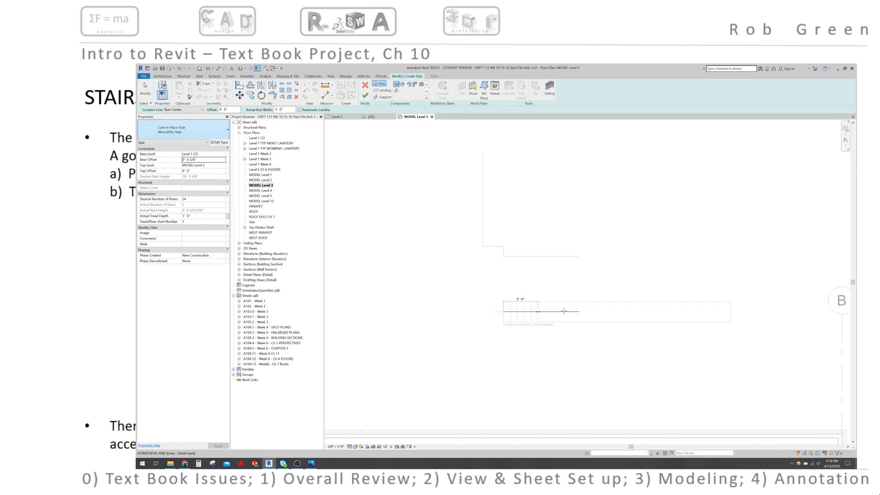
{"action": "left_click", "coordinate": [579, 311]}
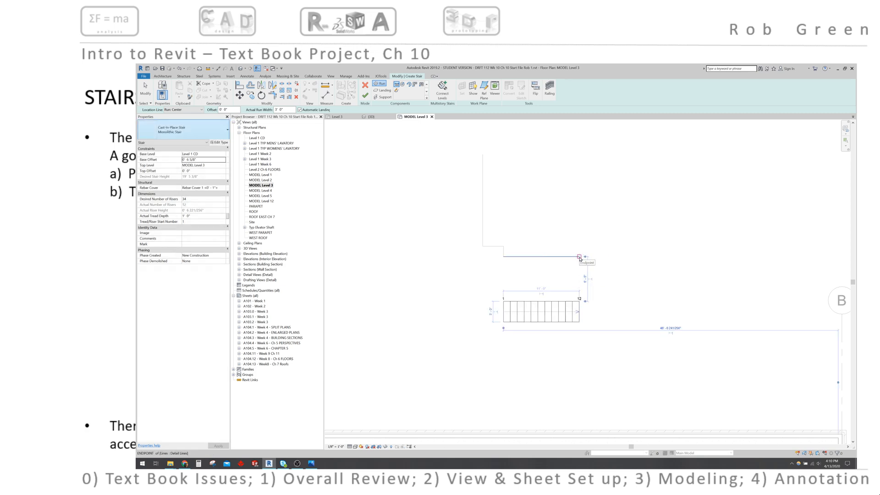
{"action": "left_click", "coordinate": [579, 257]}
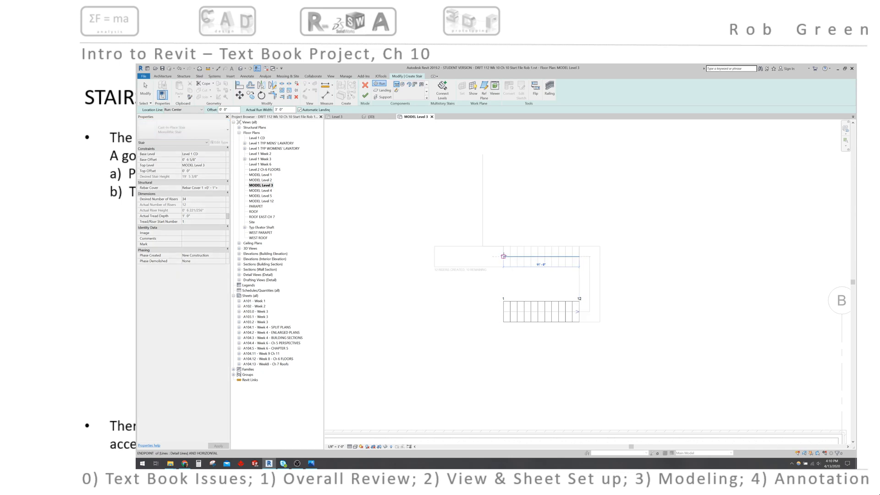
{"action": "left_click", "coordinate": [487, 240]}
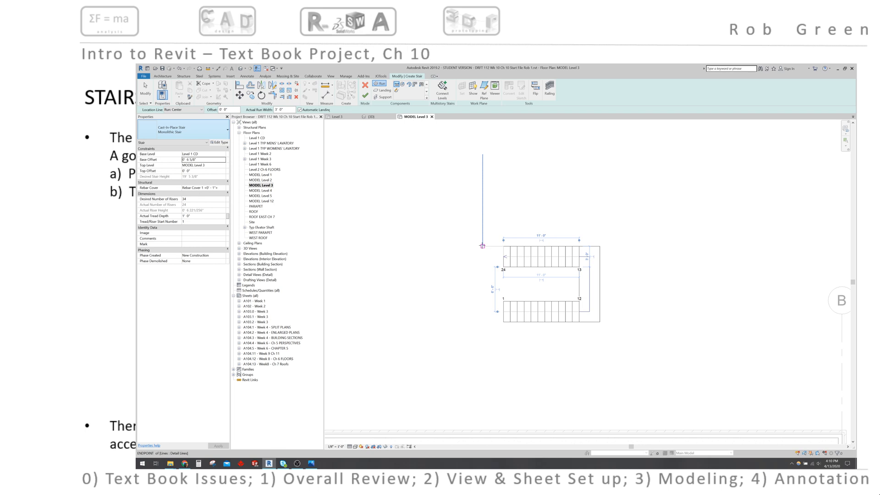
Step: Draw the third stair run northward along the vertical detail line using all remaining risers, and finish the stair
{"action": "left_click", "coordinate": [483, 246]}
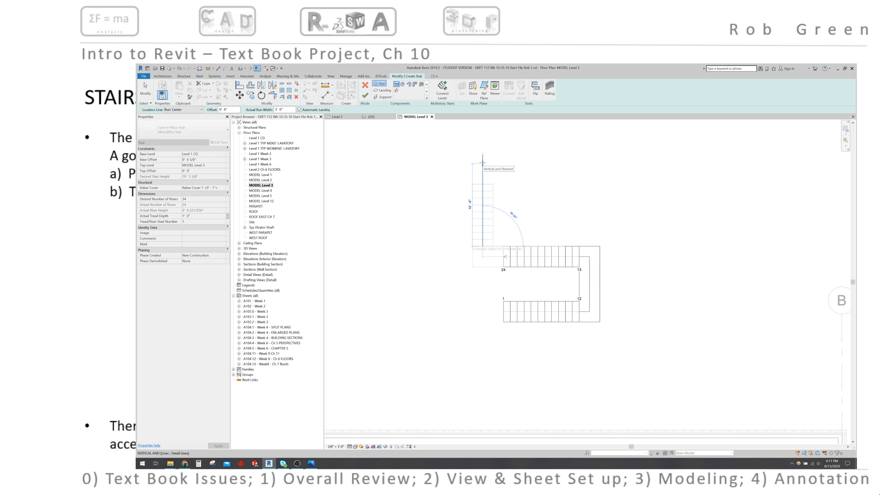
{"action": "left_click", "coordinate": [482, 161]}
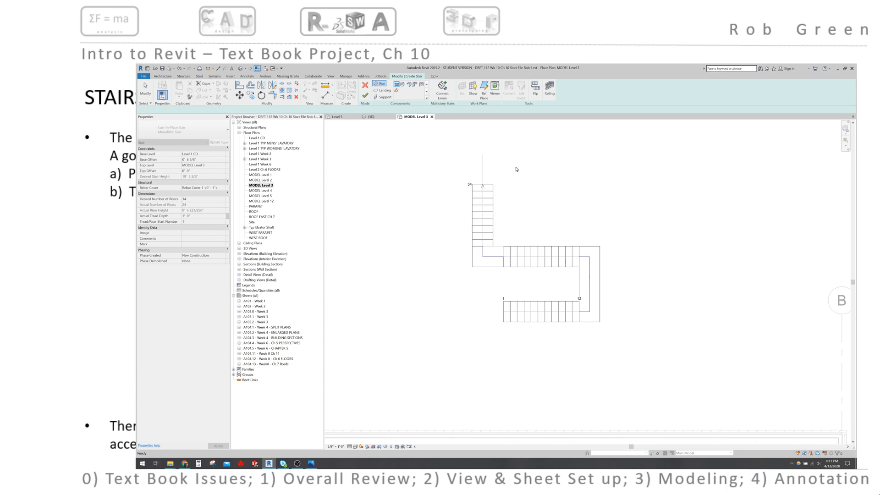
{"action": "key", "text": "Escape"}
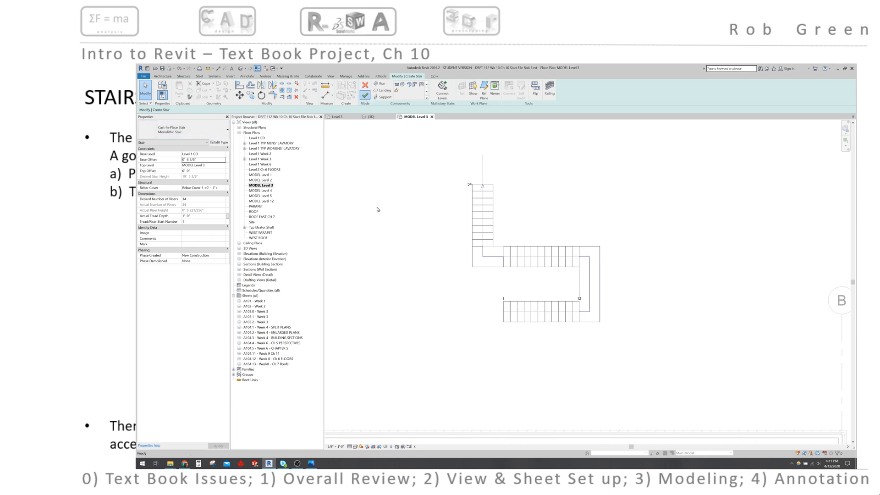
Step: Examine the finished stair and its railings in the 3D view
{"action": "left_click", "coordinate": [376, 117]}
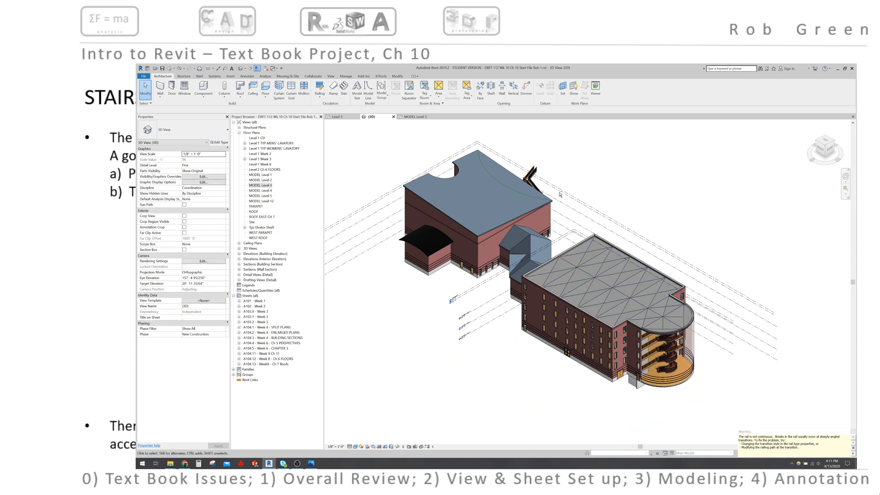
{"action": "middle_click_drag", "start_coordinate": [569, 232], "coordinate": [625, 204], "text": "shift"}
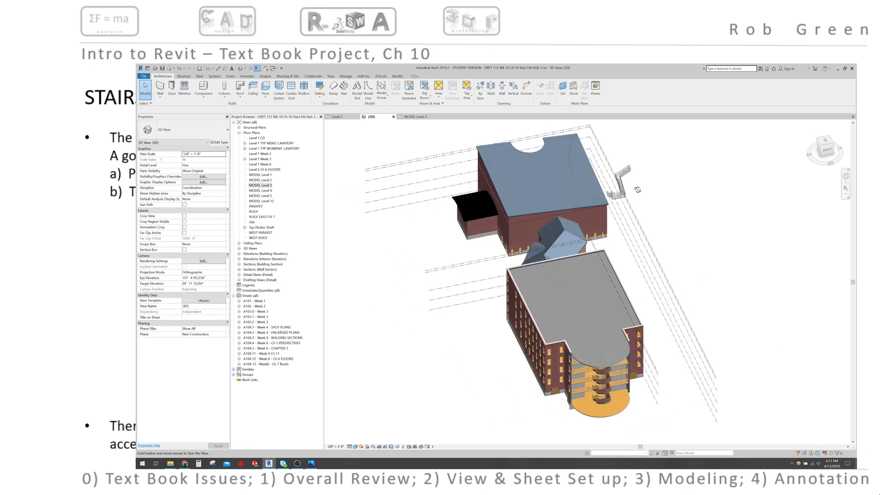
{"action": "scroll", "coordinate": [626, 178], "scroll_direction": "up", "scroll_amount": 5}
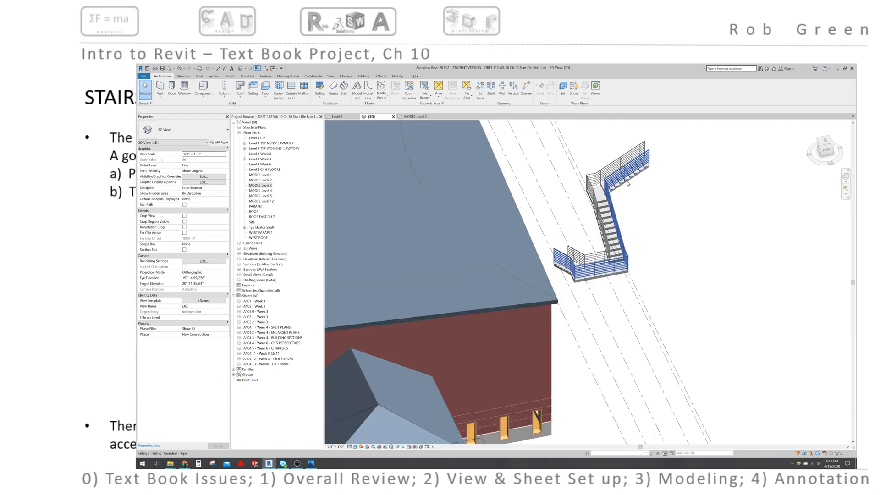